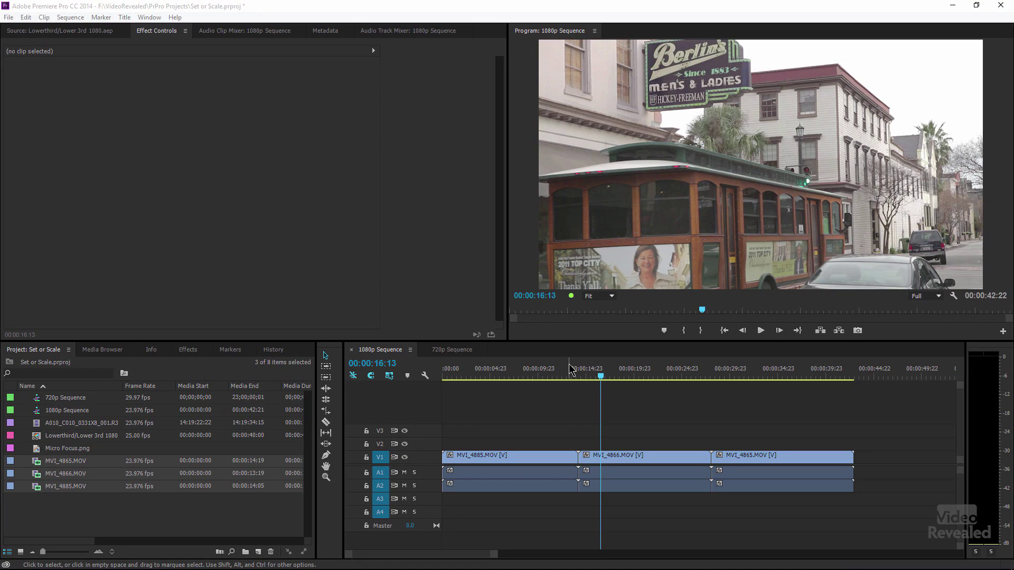
Step: Set the playhead to 00:00:07:22 and check the A010 clip's 5120 x 2700, 23.976p details
drag(508, 369, 492, 369)
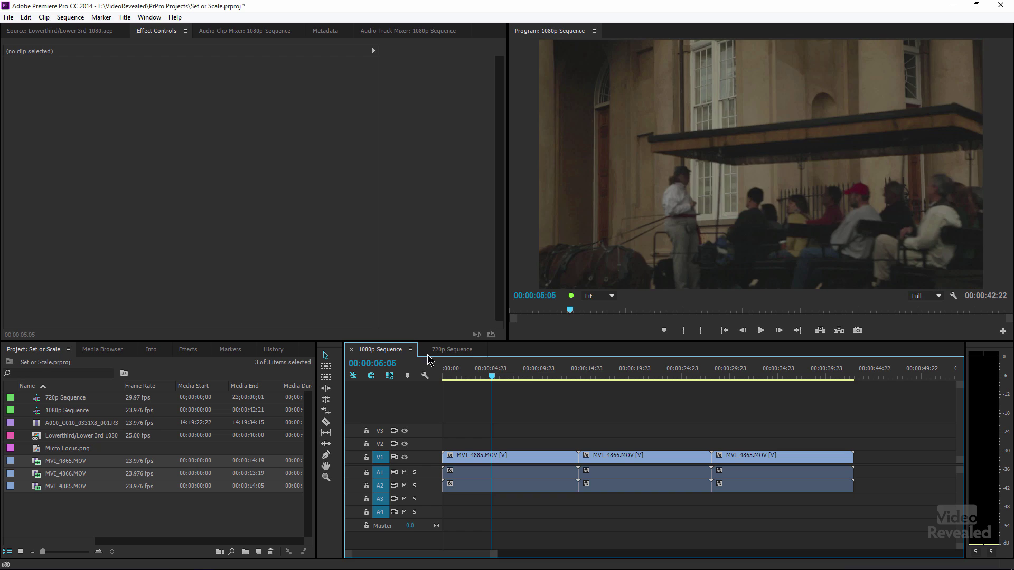
click(519, 377)
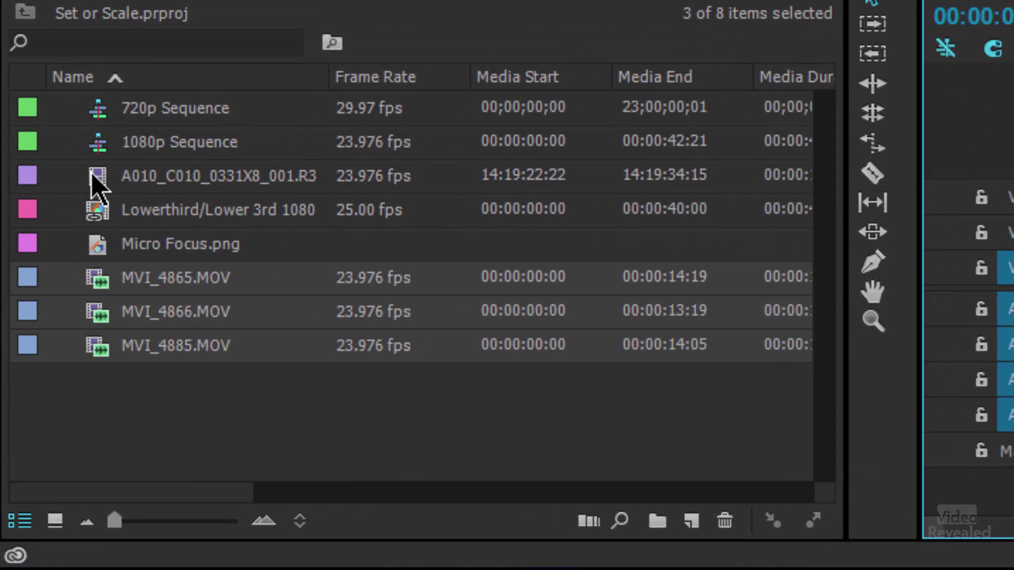
mouse_move(97, 184)
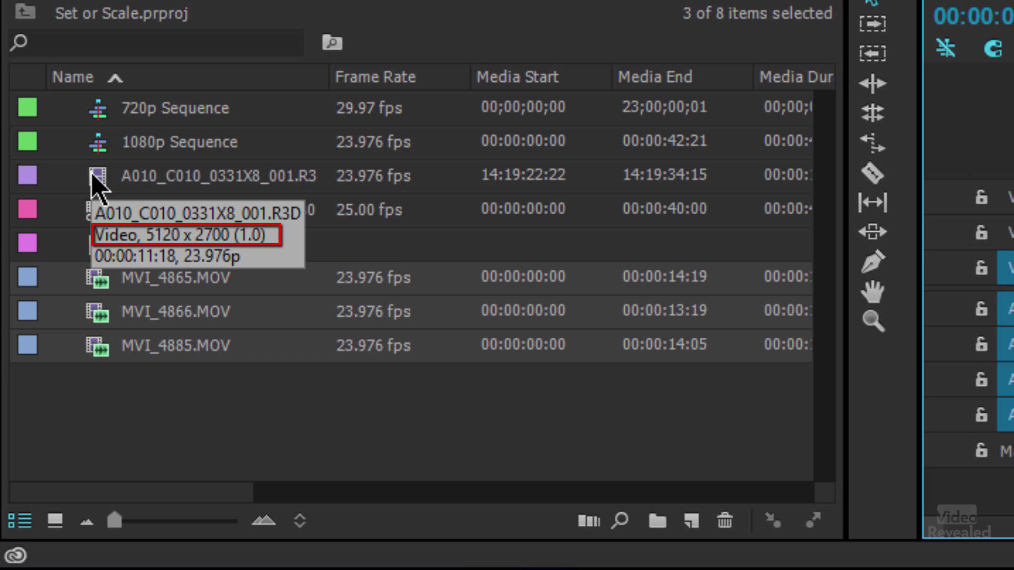
Step: Drop A010_C010_0331X8_001.R3D on V2 above the first clip and apply Scale to Frame Size
drag(98, 183, 472, 445)
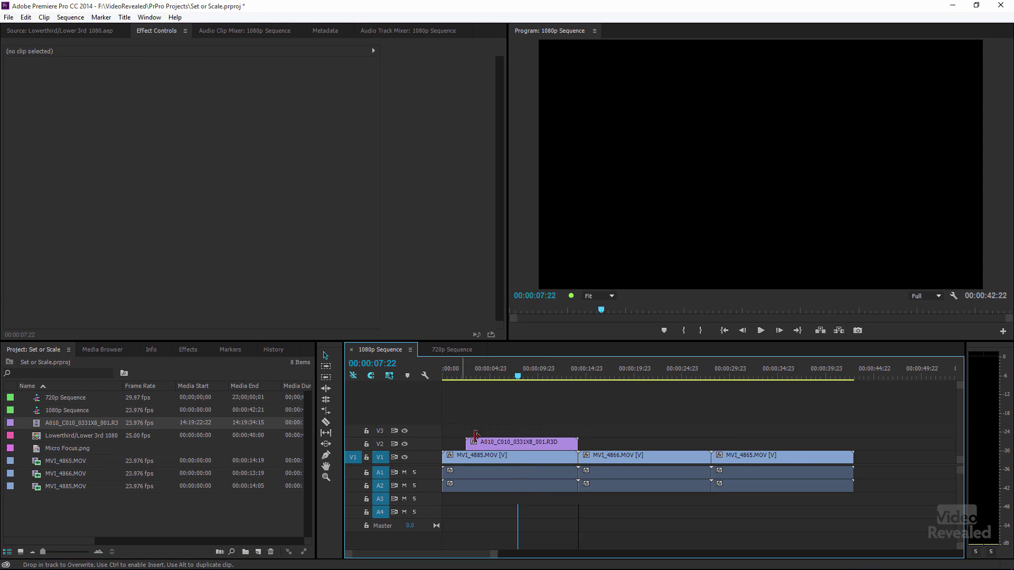
drag(519, 376, 513, 377)
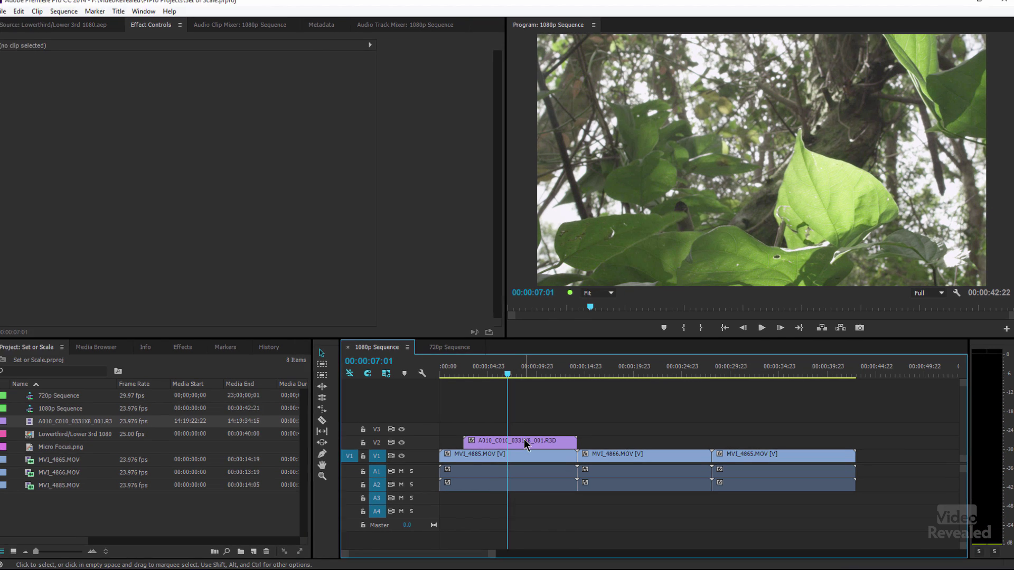
right_click(525, 443)
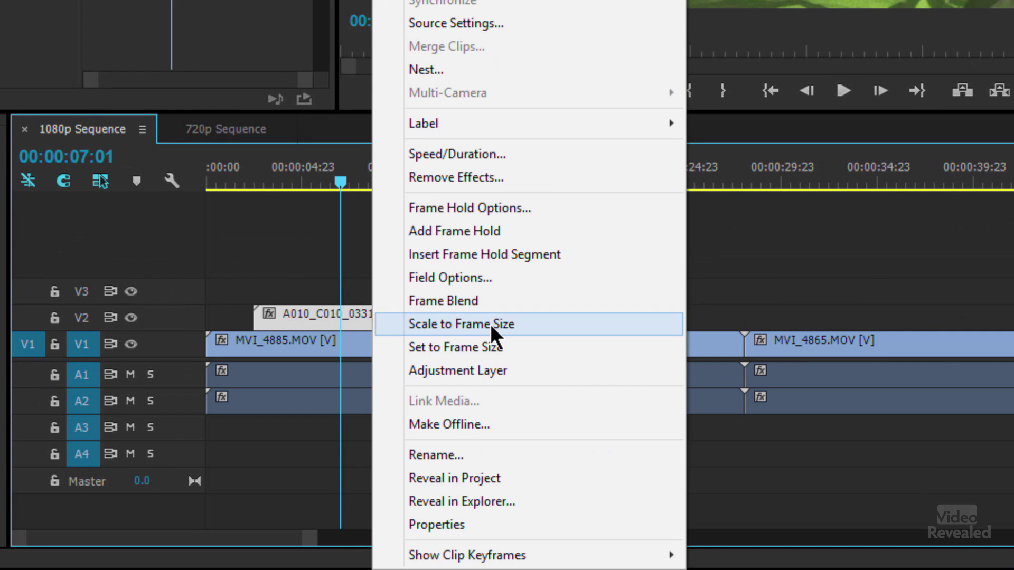
click(490, 325)
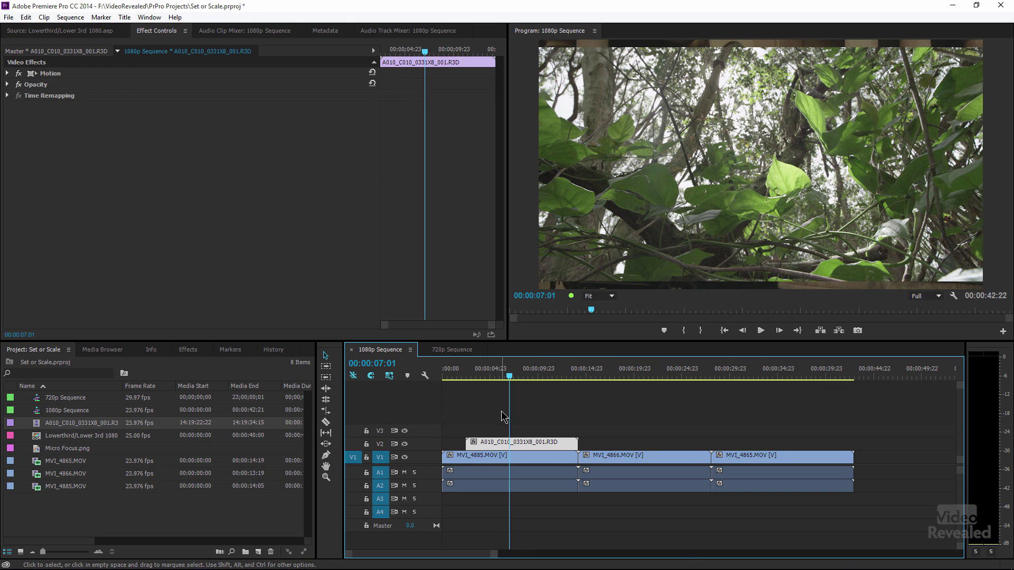
click(11, 77)
Step: Expand the A010 clip's Motion effect to show Position, Scale 100.0 and Anchor Point
click(7, 74)
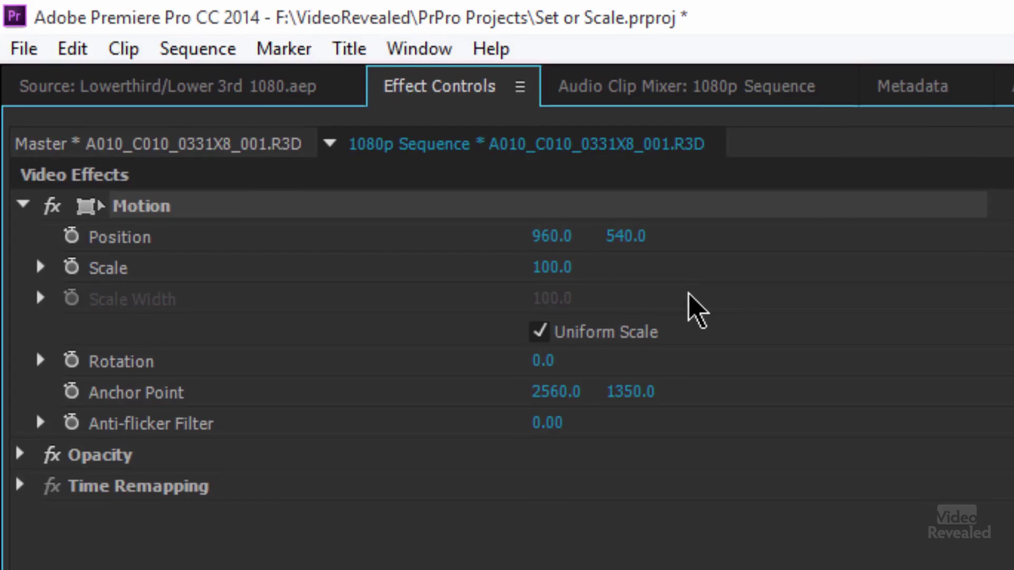
Step: Turn off Scale to Frame Size on the A010 clip and zoom the Program monitor to 10%
right_click(540, 443)
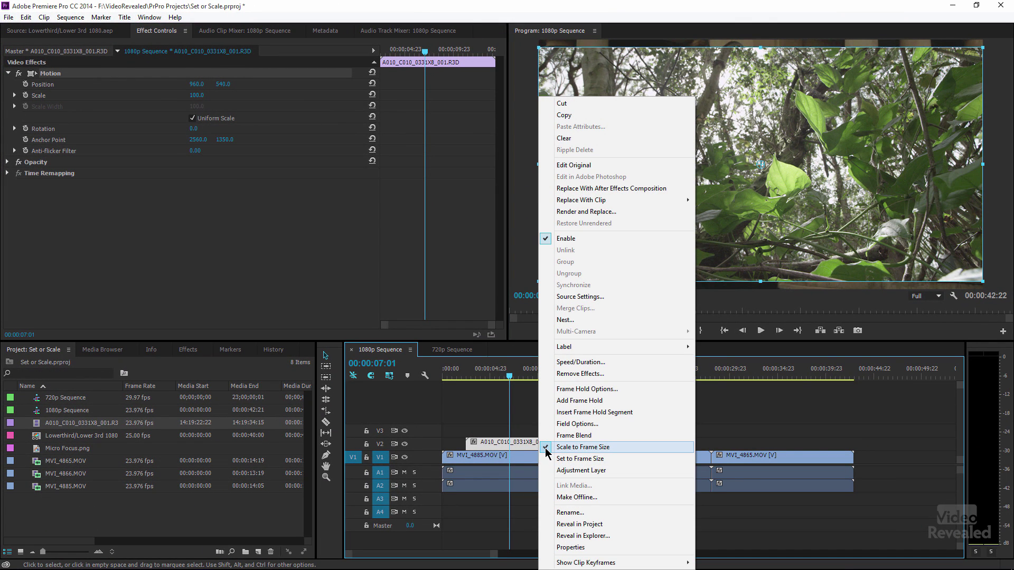
click(546, 452)
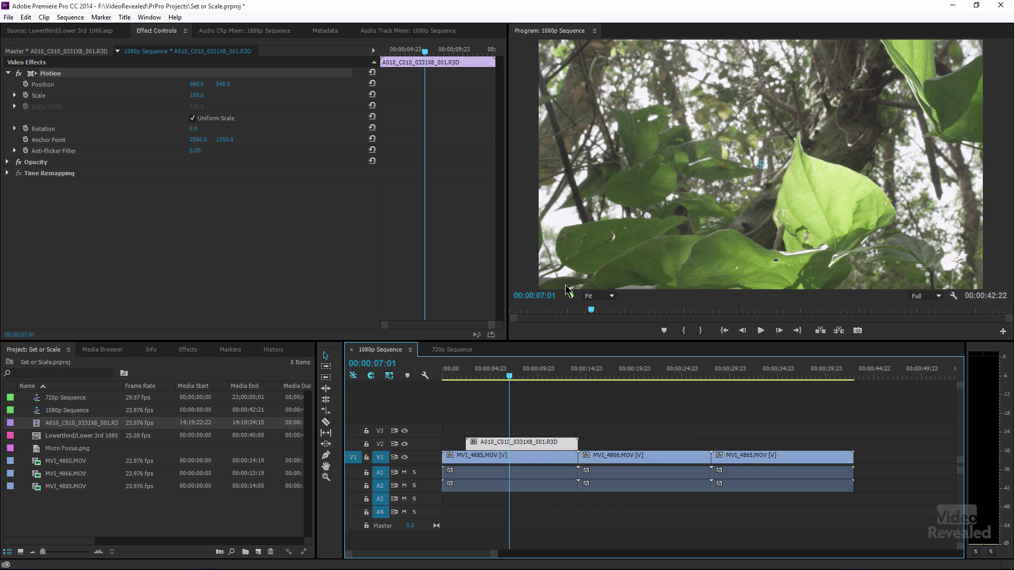
click(595, 298)
click(616, 323)
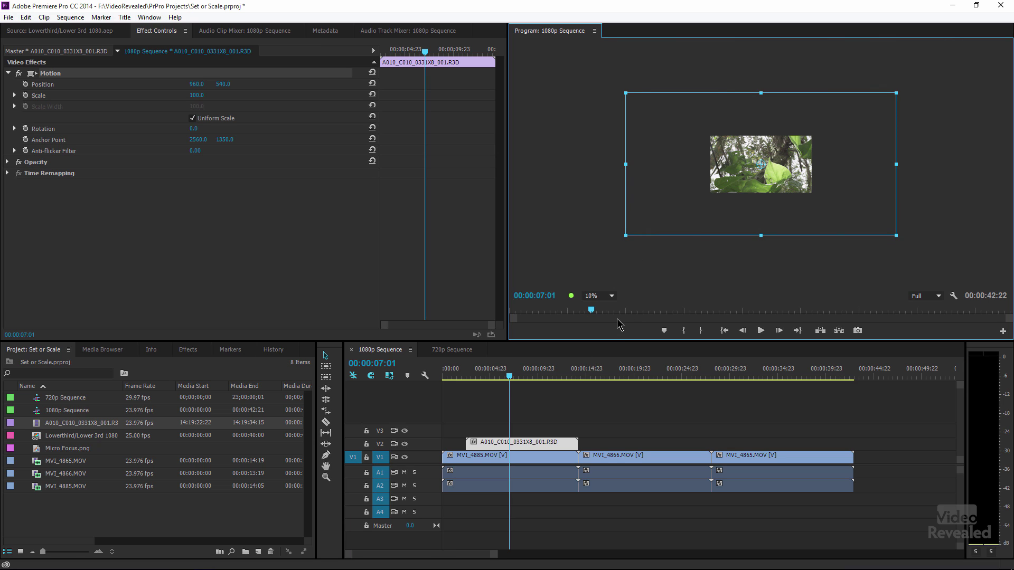
click(604, 296)
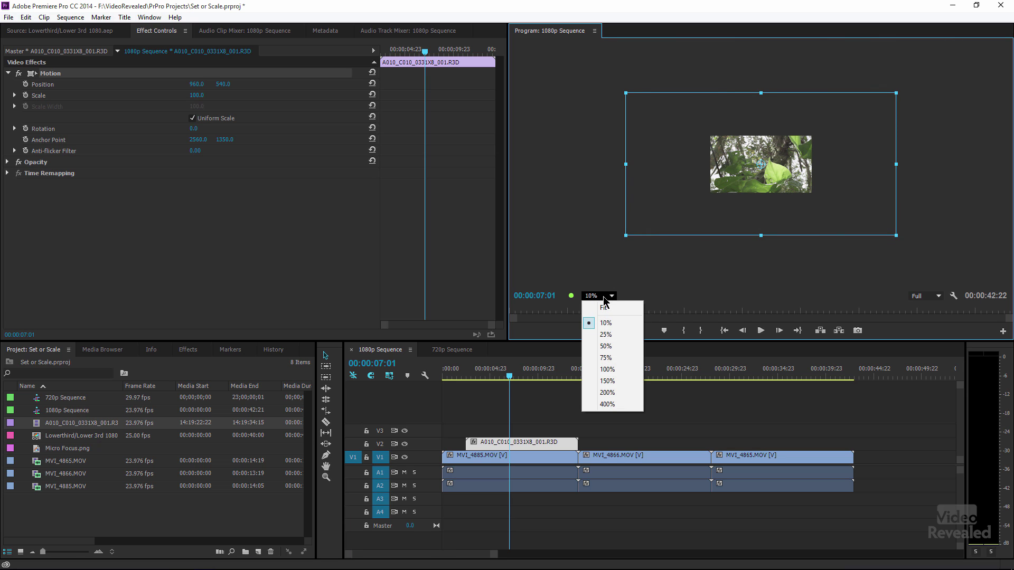
Step: Apply Set to Frame Size to the A010 clip (Scale 37.5) and fit the Program view
right_click(532, 438)
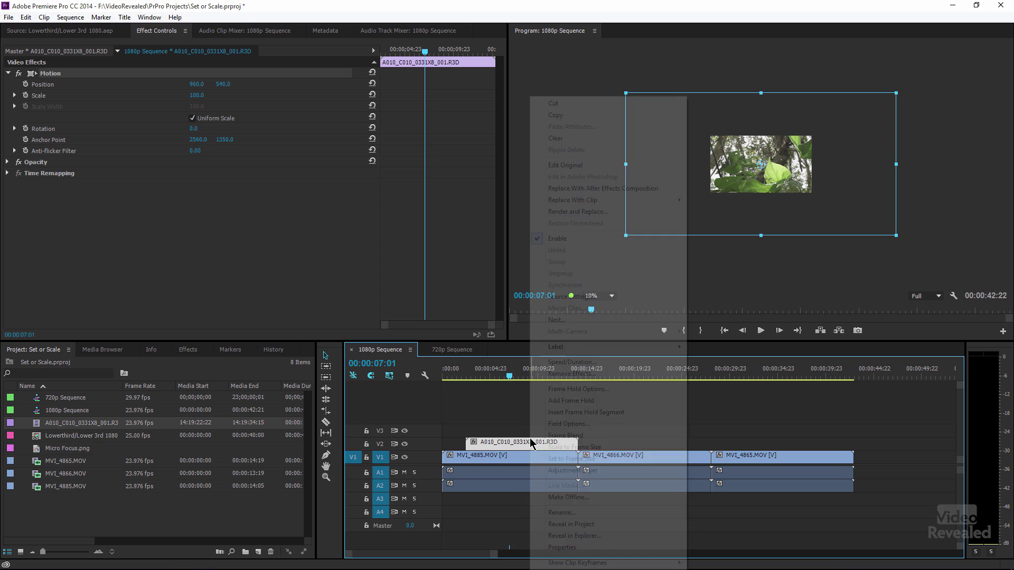
click(574, 463)
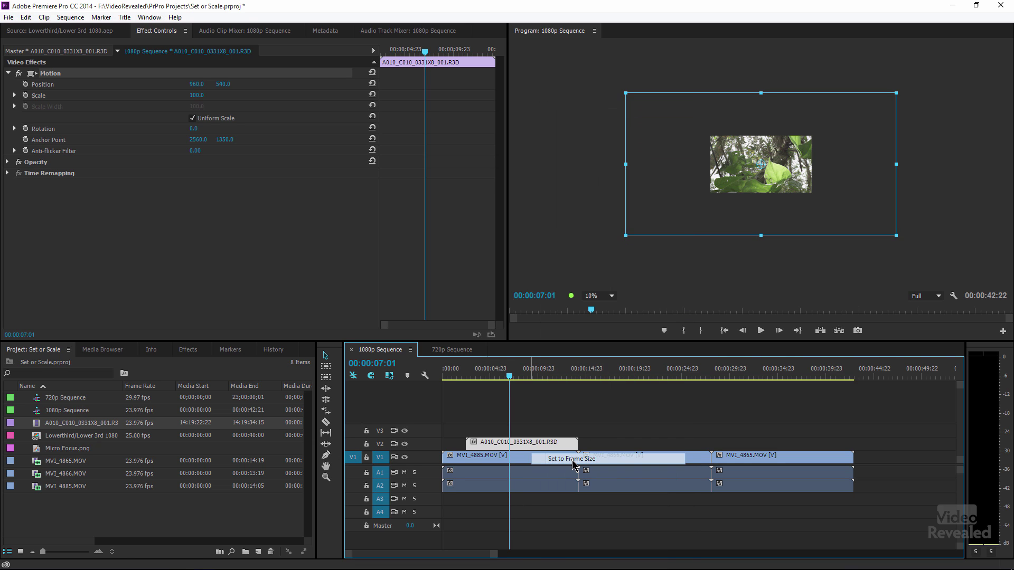
click(607, 297)
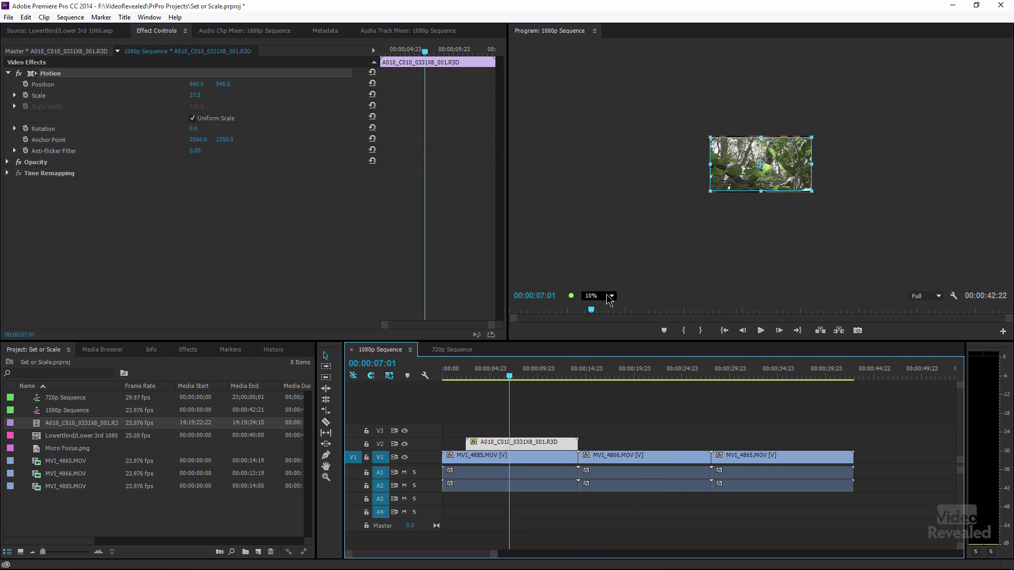
click(608, 309)
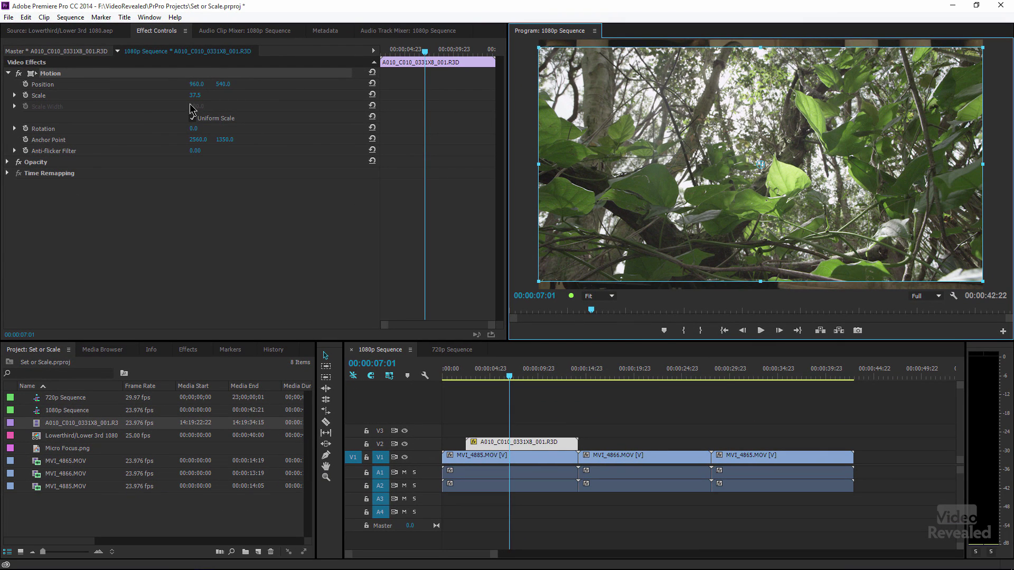
Step: Raise the A010 clip's Motion Scale from 37.5 to 42.5 in Effect Controls
click(191, 109)
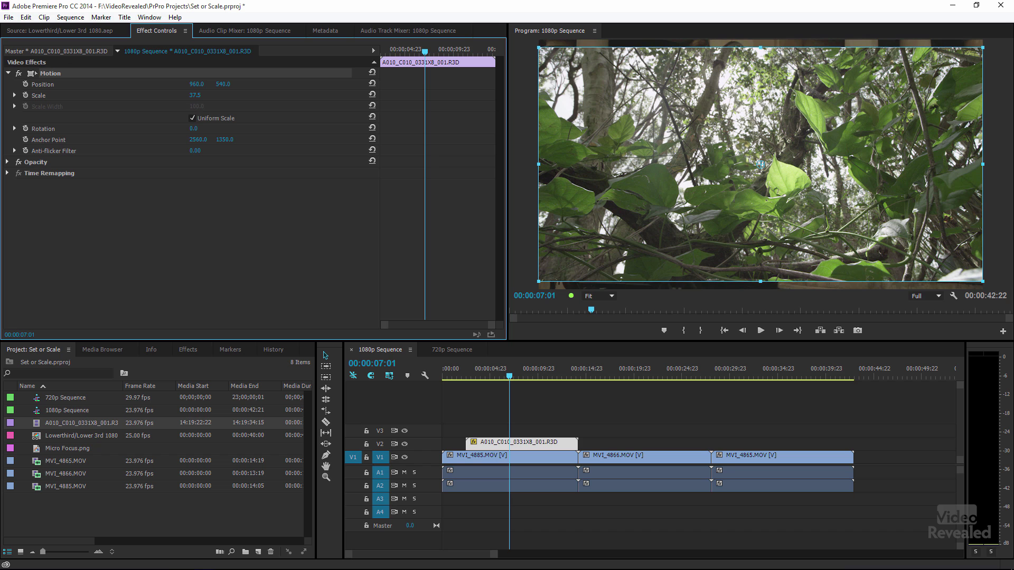
drag(195, 95, 216, 96)
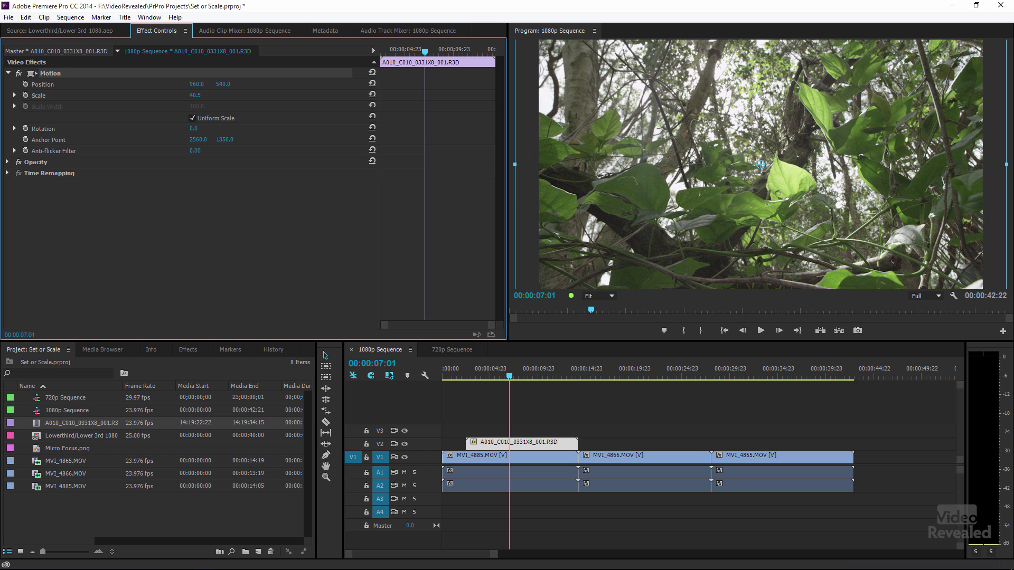
key(ctrl+z)
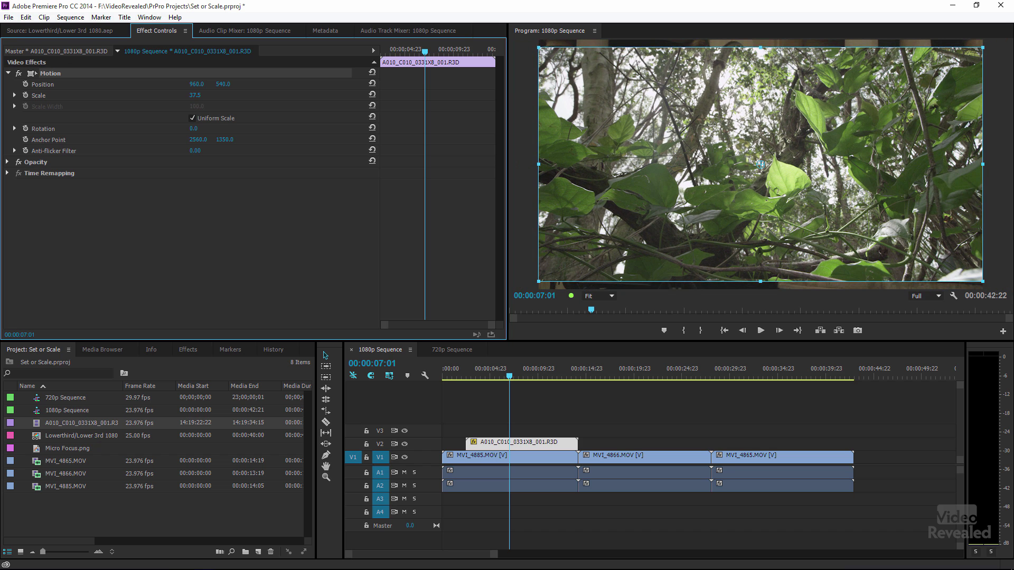
key(Up)
key(Up)
key(Up)
key(Up)
key(Up)
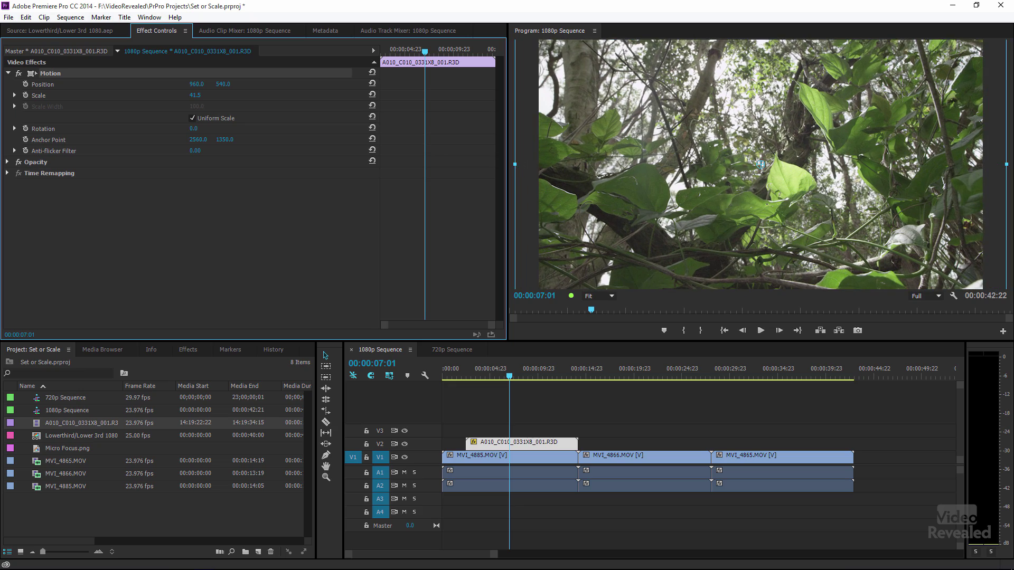
Step: Play the 1080p Sequence to review the rescaled clip and scrub back to 00:00:05:15
click(515, 370)
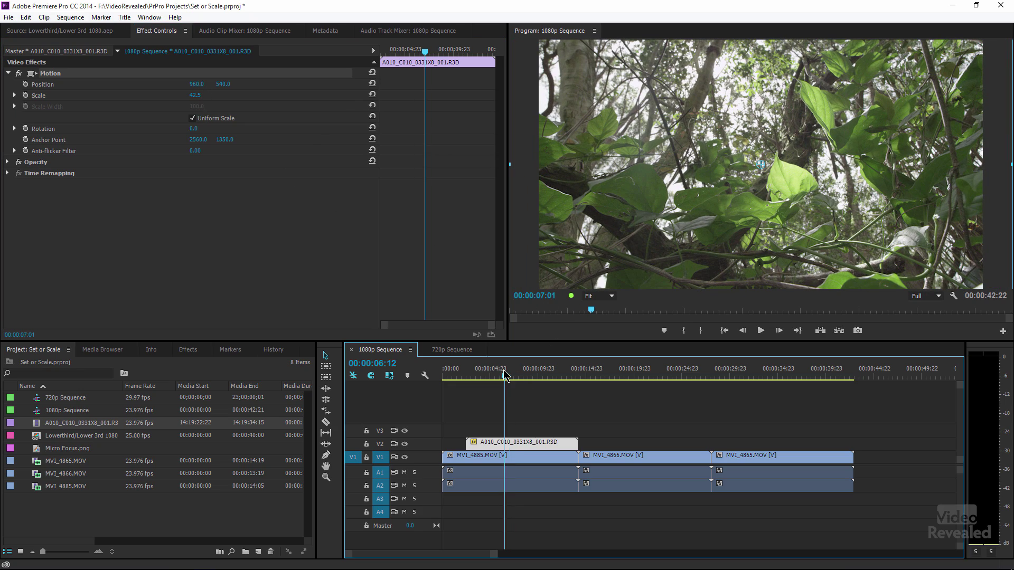
key(space)
drag(564, 381, 497, 385)
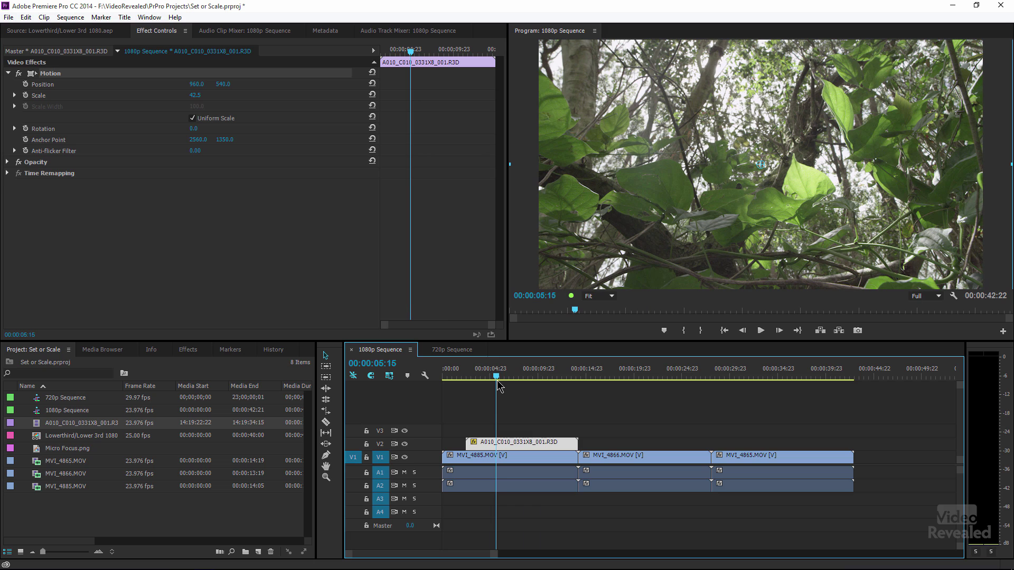
Step: Switch to the 720p Sequence and lay the three MVI clips end to end on V1
click(448, 351)
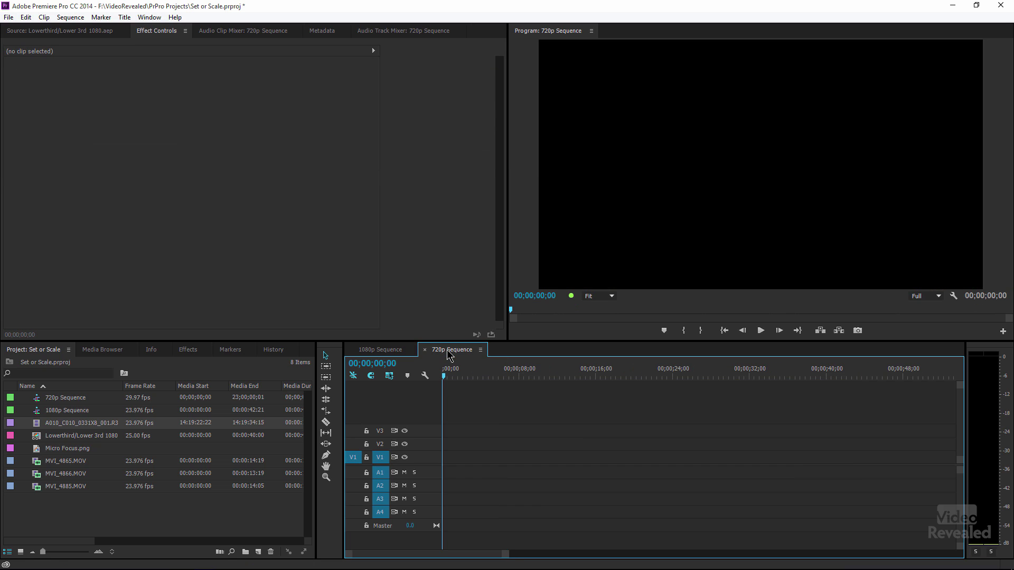
drag(58, 499, 449, 460)
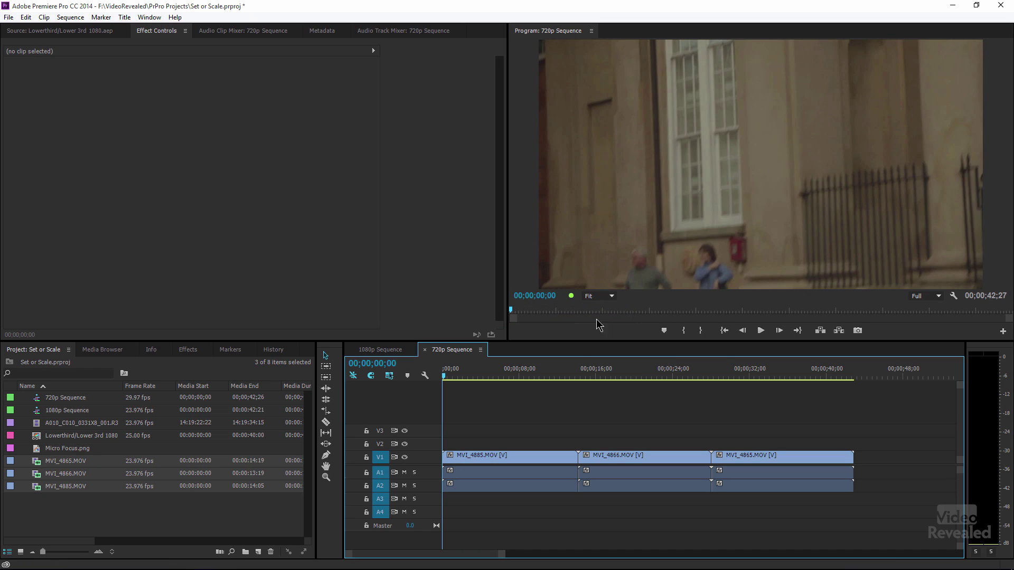
Step: Apply Set to Frame Size to all three MVI clips in the 720p Sequence and scrub to check
click(564, 376)
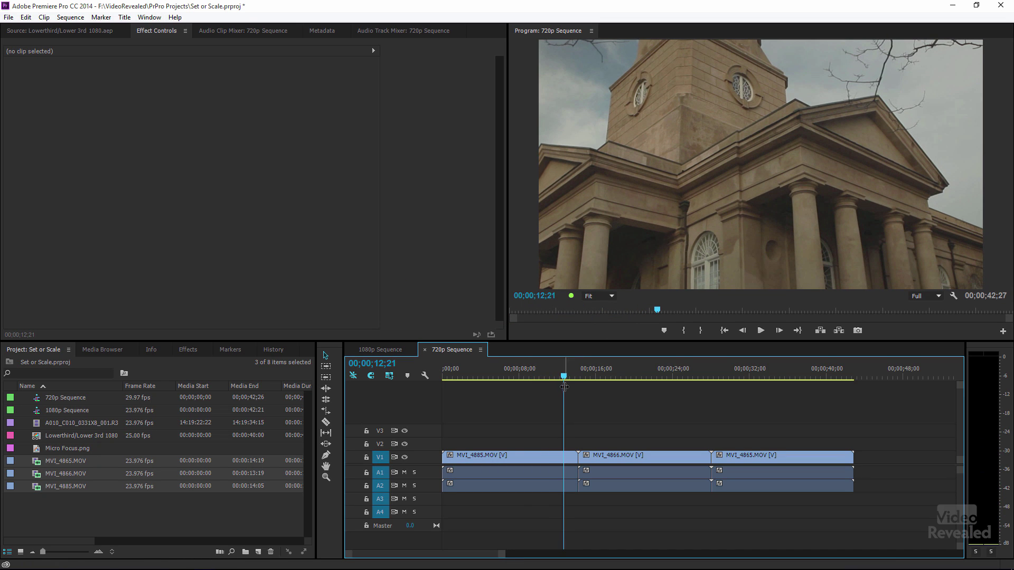
drag(895, 411, 523, 486)
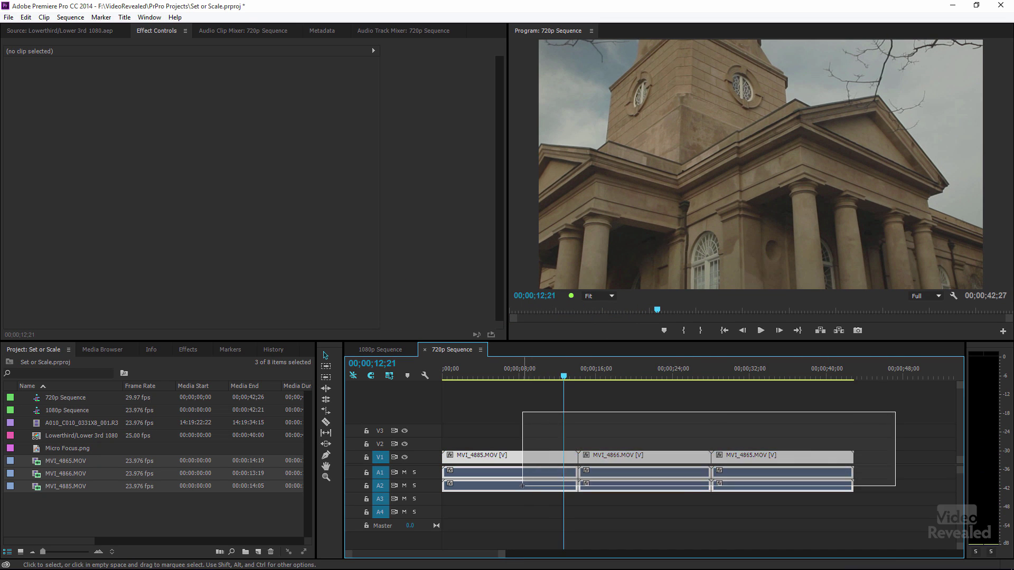
right_click(533, 461)
click(582, 463)
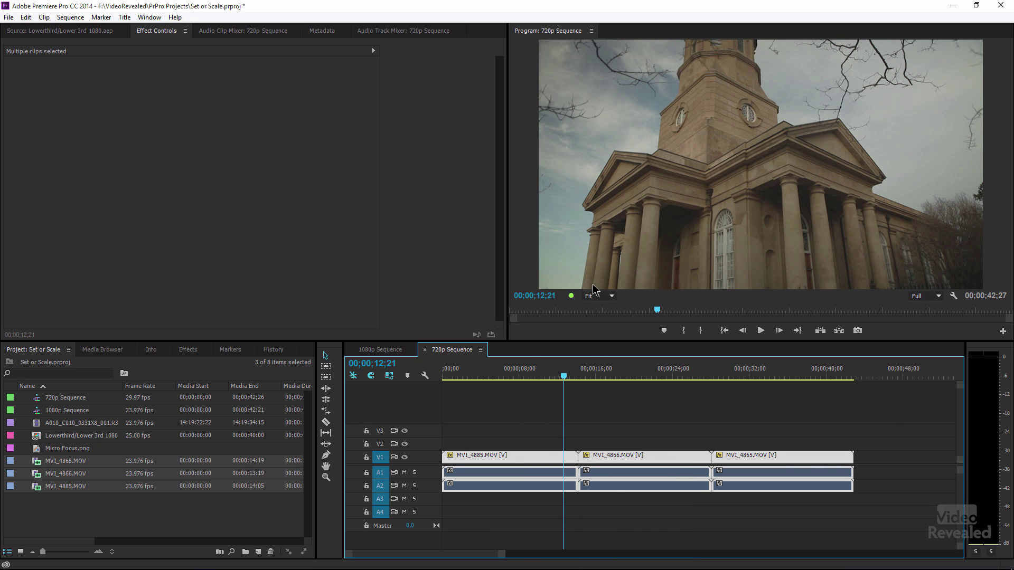
drag(565, 375, 639, 370)
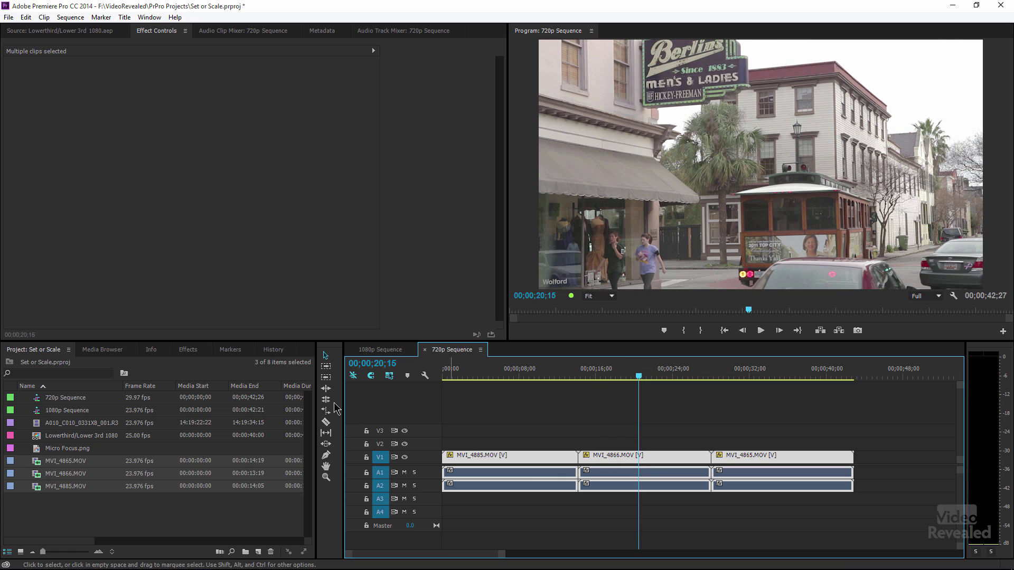
double_click(36, 441)
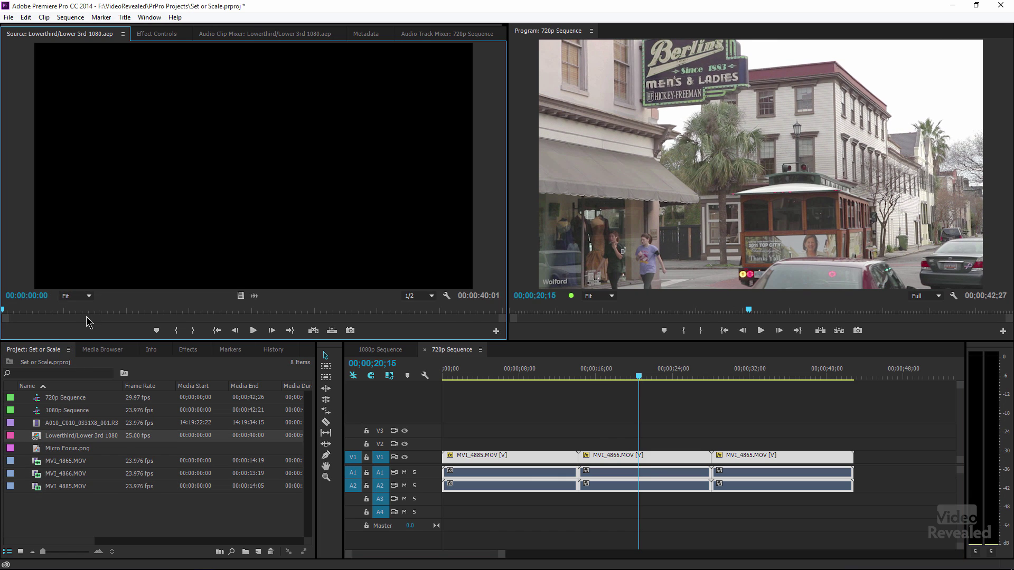
Step: Place the Lower 3rd 1080 graphic on V3 of the 1080p Sequence and preview it
drag(118, 314, 159, 322)
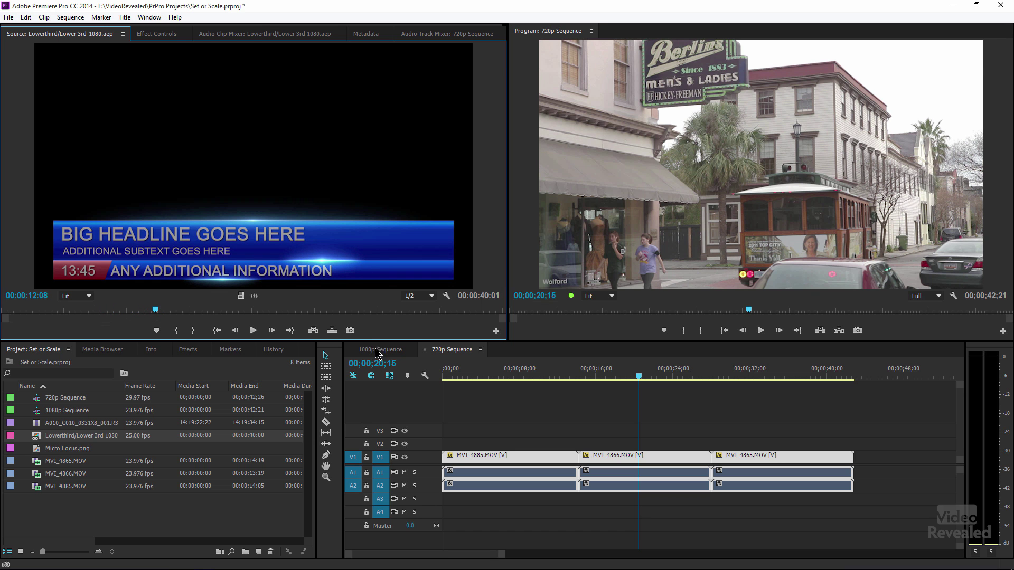
click(376, 351)
drag(239, 294, 596, 433)
drag(653, 376, 672, 380)
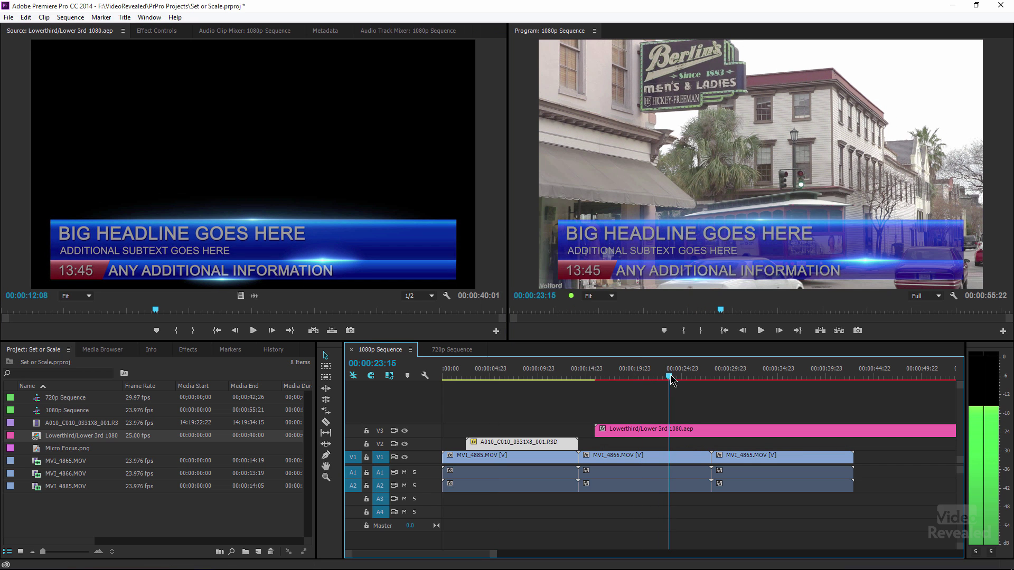
Step: Place the Lower 3rd 1080 graphic on V2 of the 720p Sequence and view it at 00;00;05;28
click(452, 350)
drag(239, 298, 413, 424)
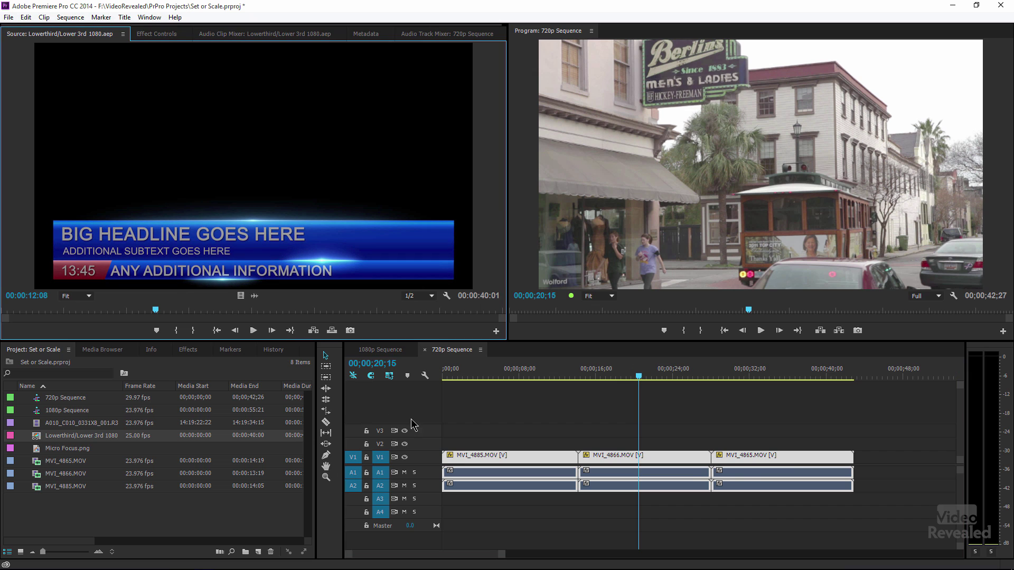
click(462, 447)
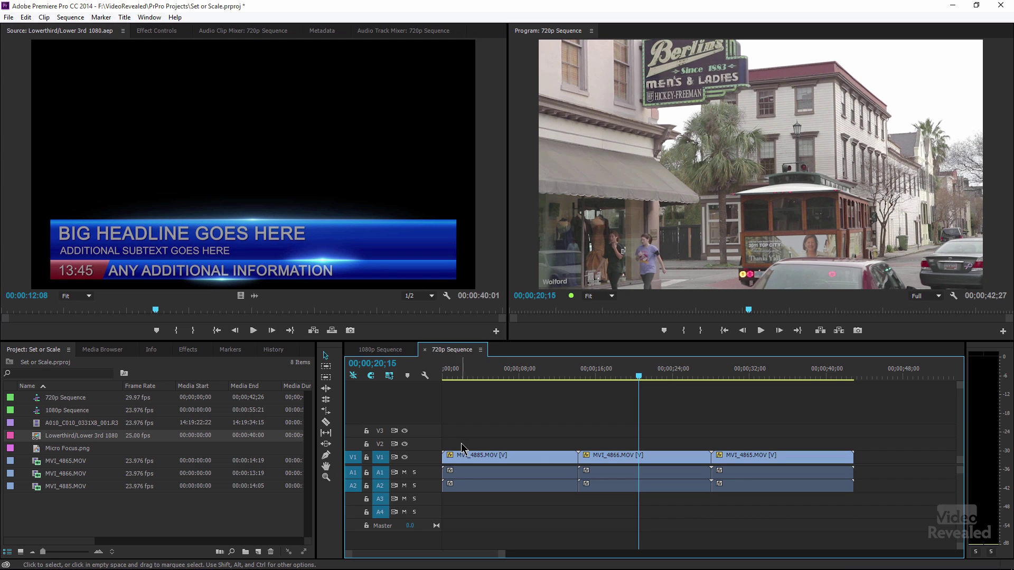
drag(239, 295, 463, 444)
drag(517, 373, 499, 372)
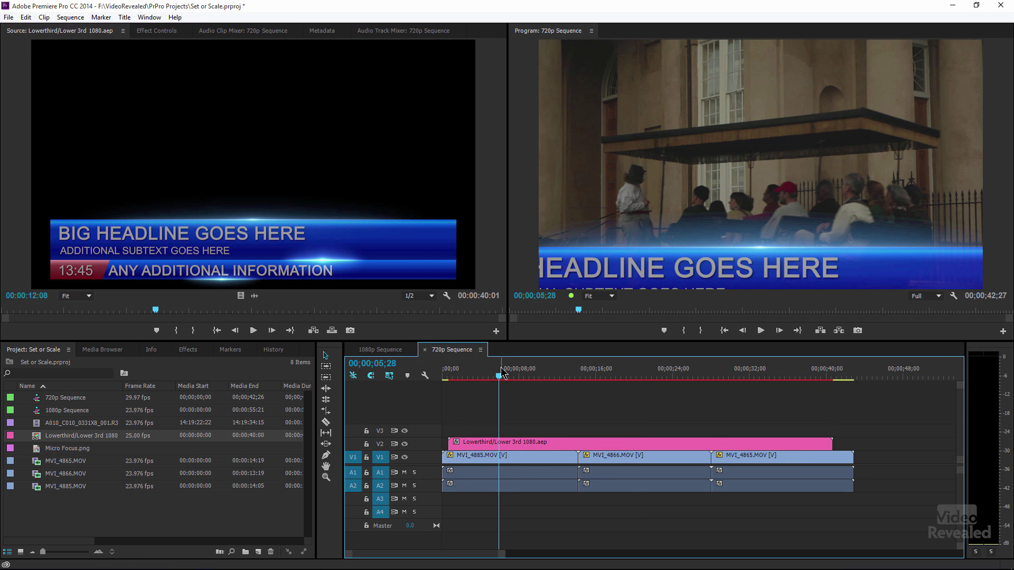
Step: Apply Scale to Frame Size to the 720p lower third and check it over the church columns shot
right_click(490, 447)
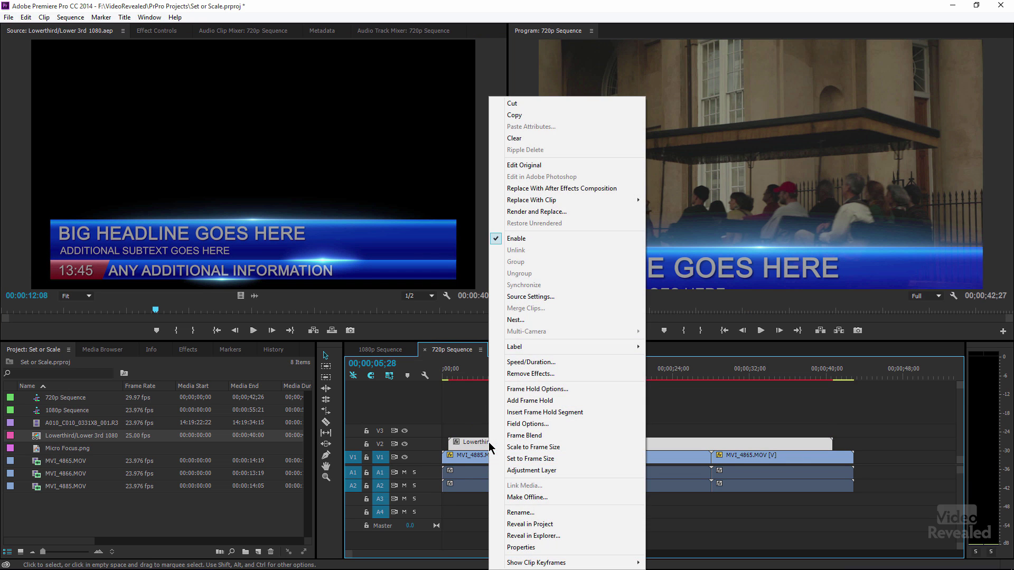
click(560, 450)
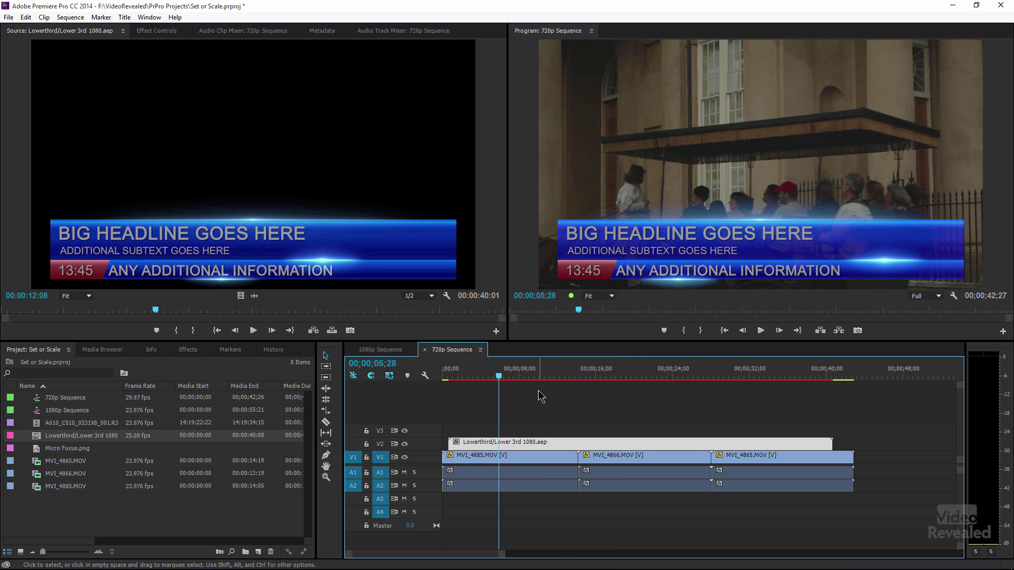
drag(495, 380, 523, 376)
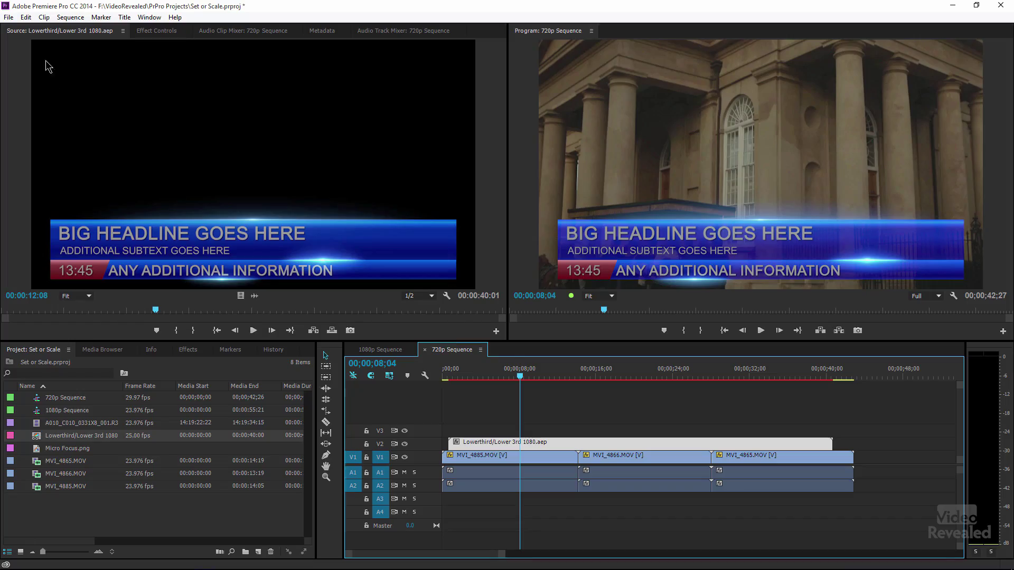
Step: Open Edit > Preferences > General to see the default scale-to-frame-size option
click(26, 17)
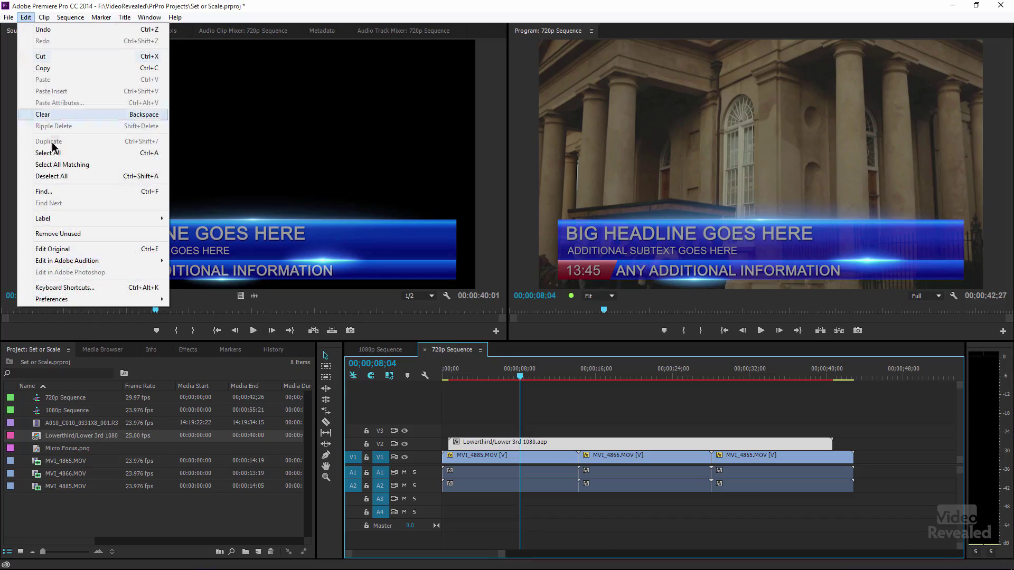
mouse_move(102, 299)
click(208, 298)
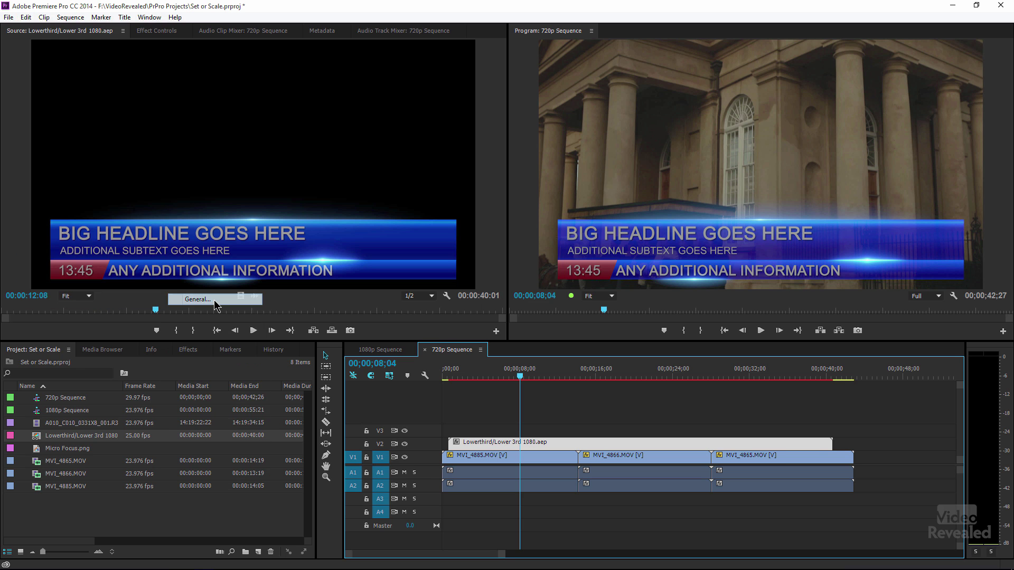